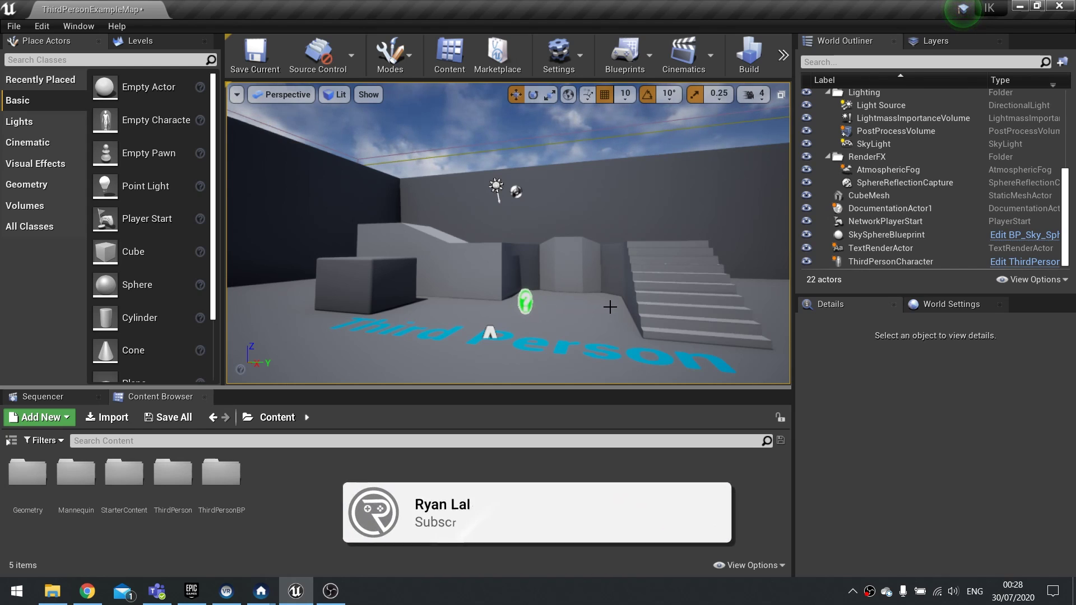
{"action": "key", "text": "s"}
{"action": "right_click_drag", "start_coordinate": [689, 320], "coordinate": [487, 365]}
{"action": "key", "text": "d"}
{"action": "key", "text": "w"}
{"action": "key", "text": "d"}
{"action": "key", "text": "s"}
{"action": "key", "text": "w"}
{"action": "key", "text": "d"}
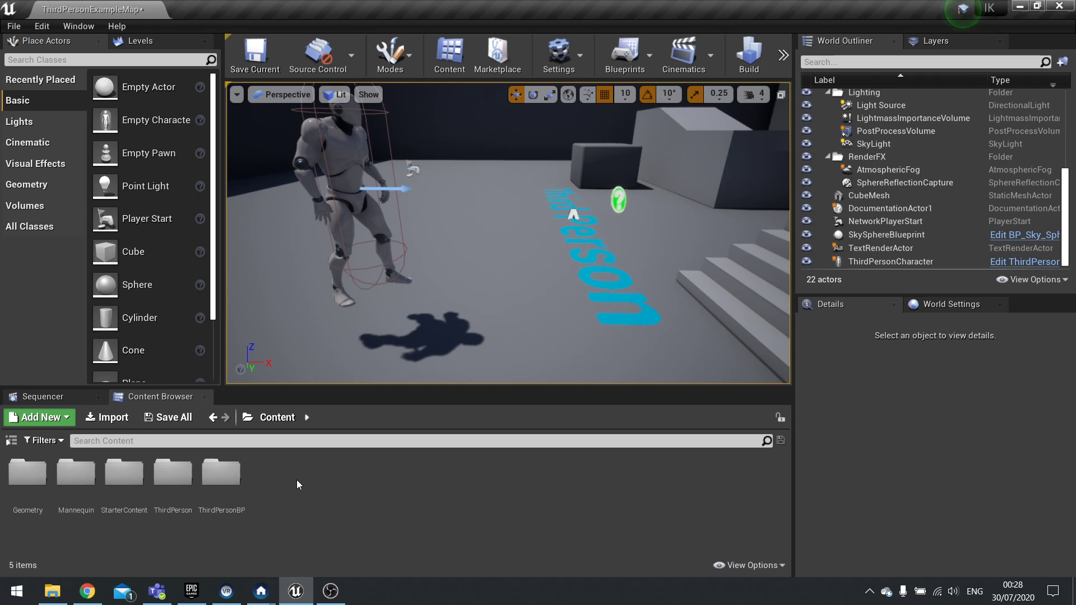
Step: Start a play preview of the level and run the character up the stairs and across the raised blocks
{"action": "left_click", "coordinate": [783, 54]}
{"action": "left_click", "coordinate": [799, 106]}
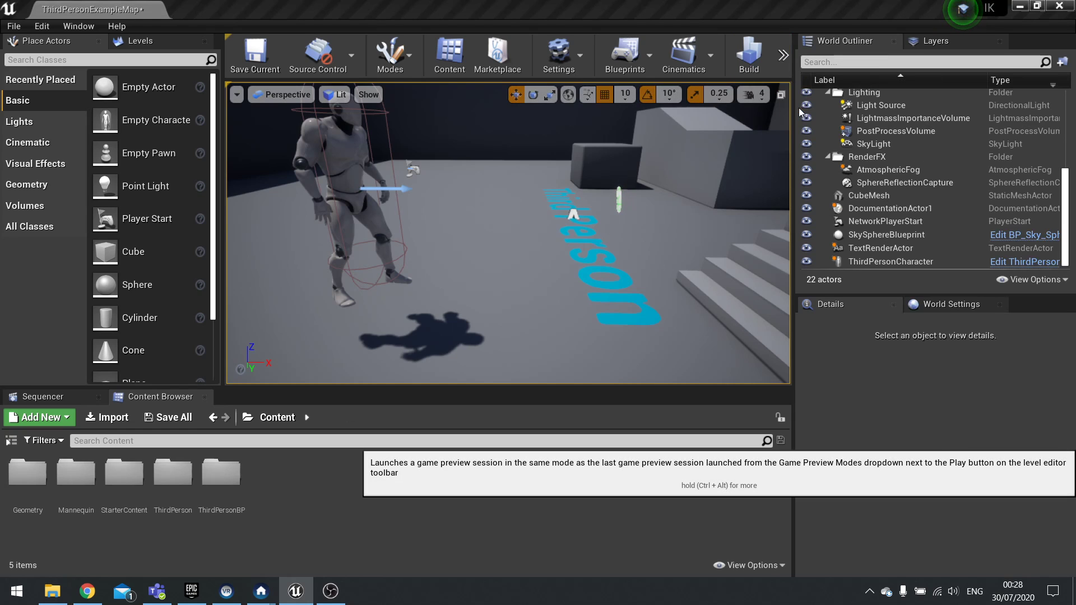
{"action": "left_click", "coordinate": [551, 274]}
{"action": "key", "text": "a"}
{"action": "key", "text": "s"}
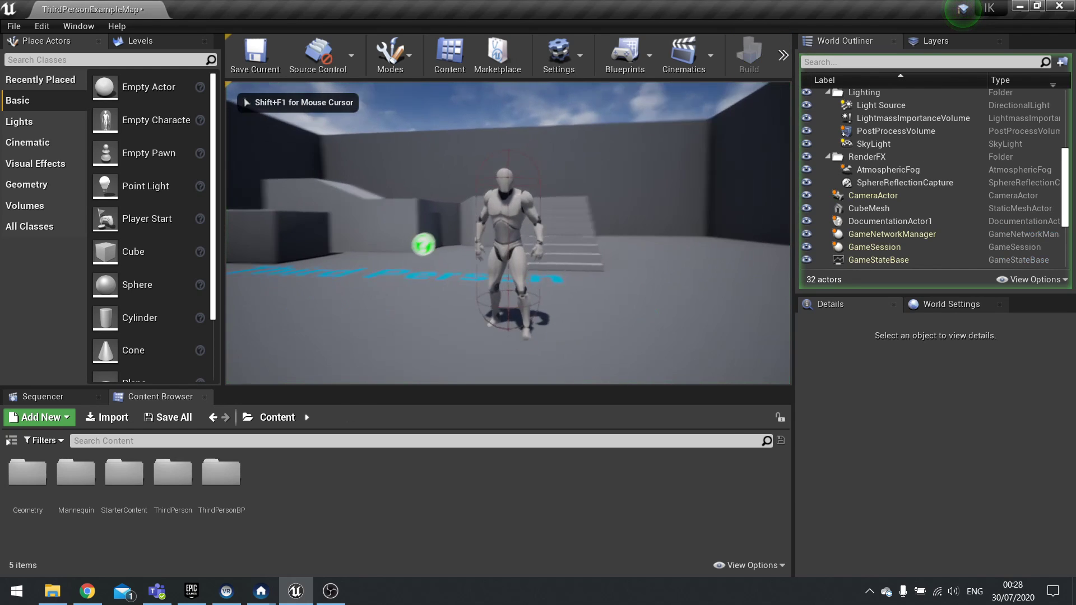
{"action": "key", "text": "d"}
{"action": "key", "text": "w"}
{"action": "key", "text": "d"}
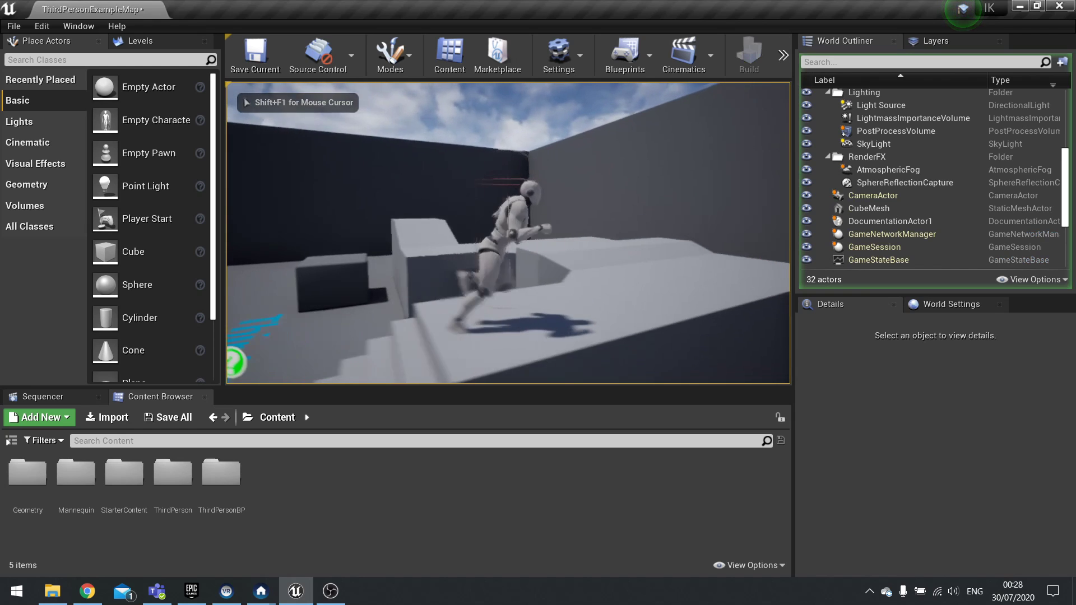
{"action": "key", "text": "w"}
{"action": "key", "text": "space"}
{"action": "key", "text": "d"}
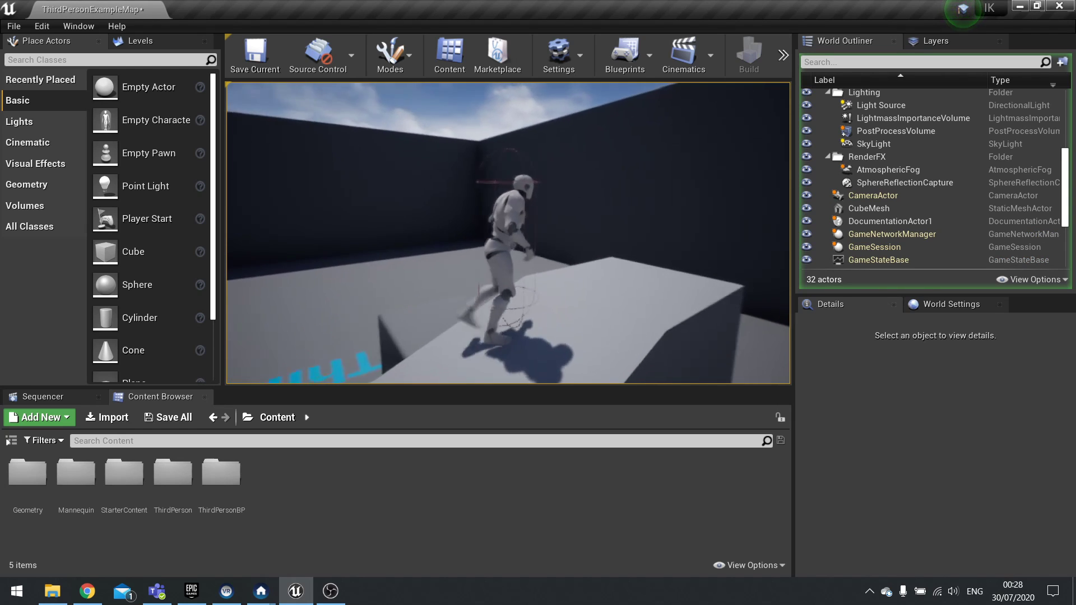
Step: Stand the character at several spots on the ramp to examine how its feet meet the slope, and end the preview
{"action": "key", "text": "w"}
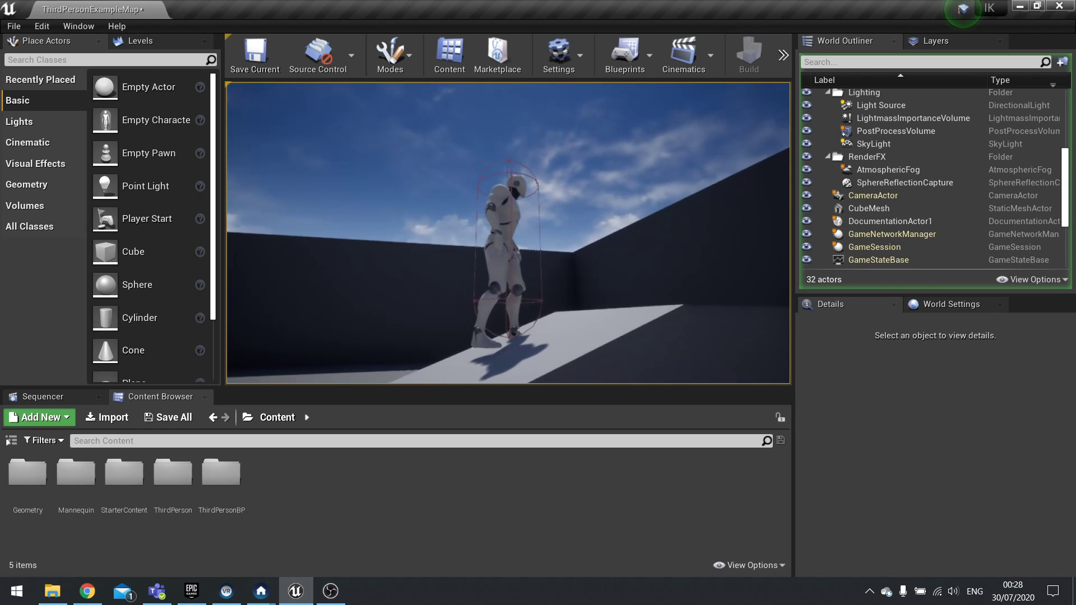
{"action": "key", "text": "w"}
{"action": "key", "text": "w"}
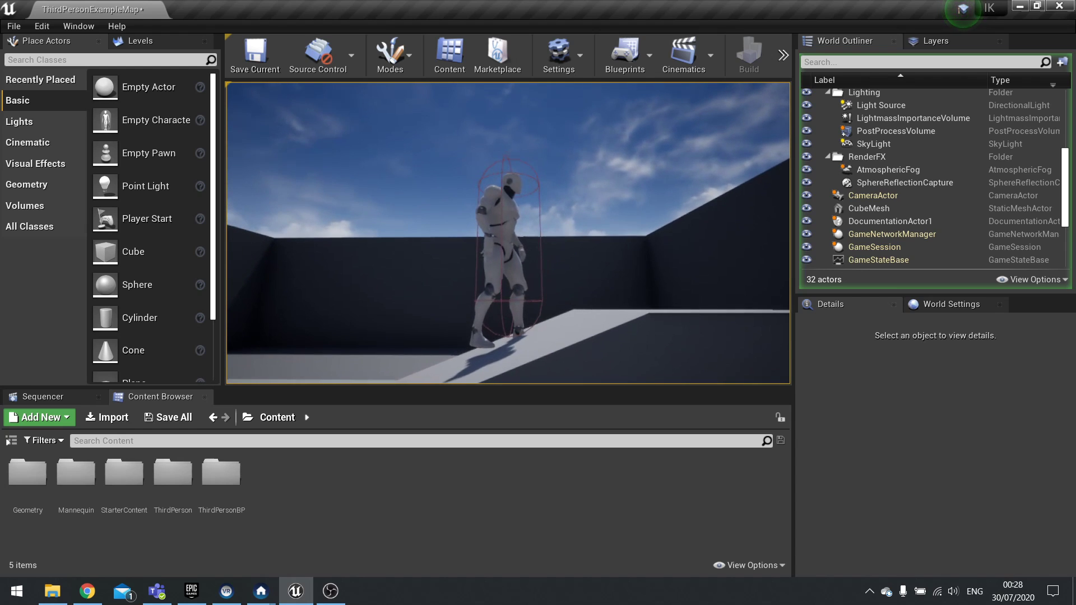
{"action": "key", "text": "w"}
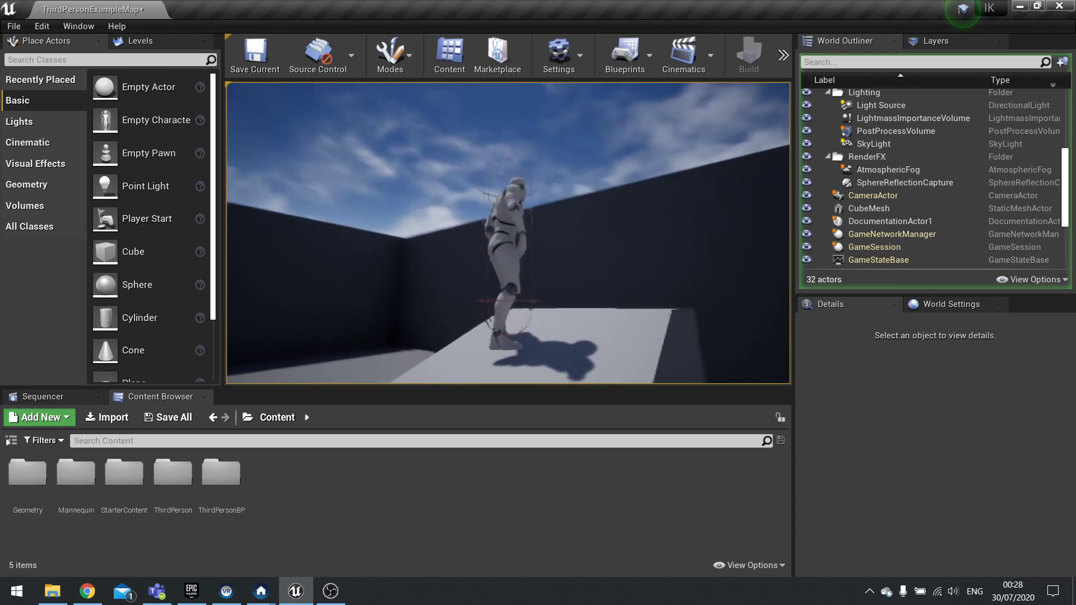
{"action": "key", "text": "s"}
{"action": "key", "text": "w"}
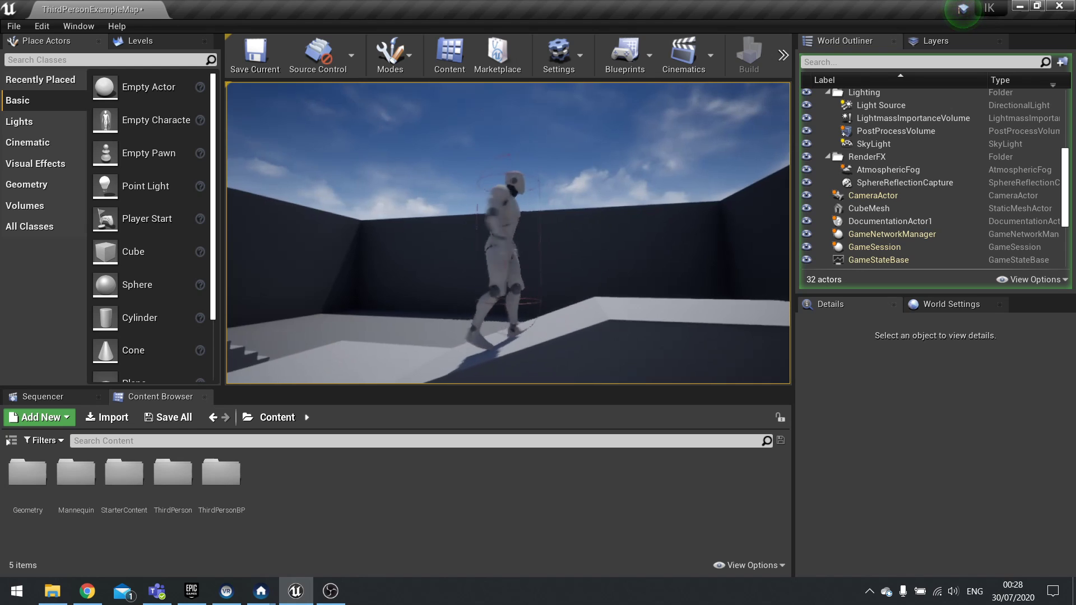
{"action": "key", "text": "s"}
{"action": "key", "text": "d"}
{"action": "key", "text": "a"}
{"action": "key", "text": "d"}
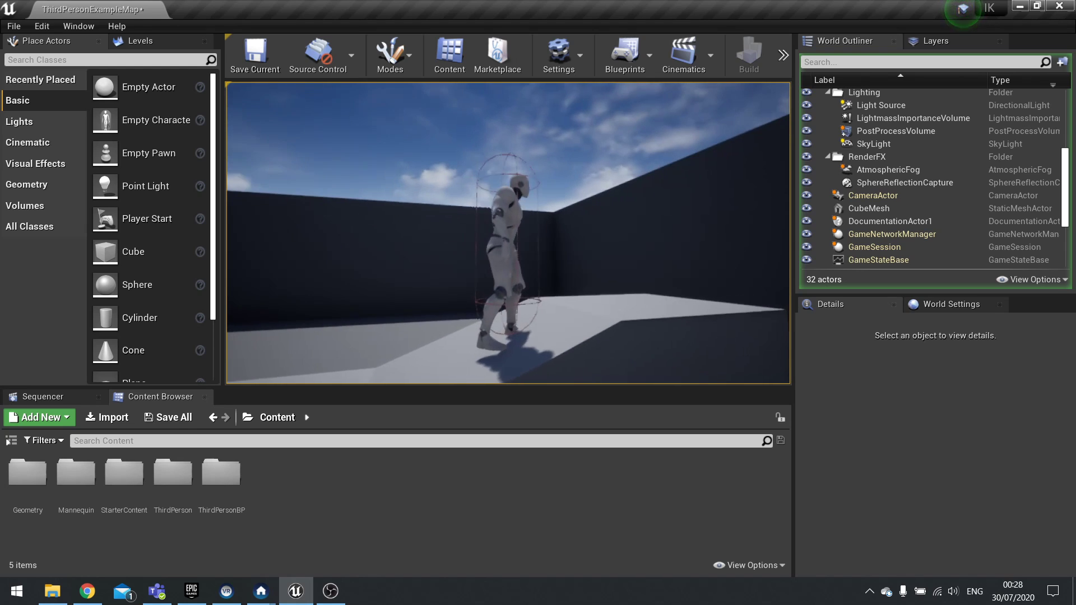
{"action": "key", "text": "s"}
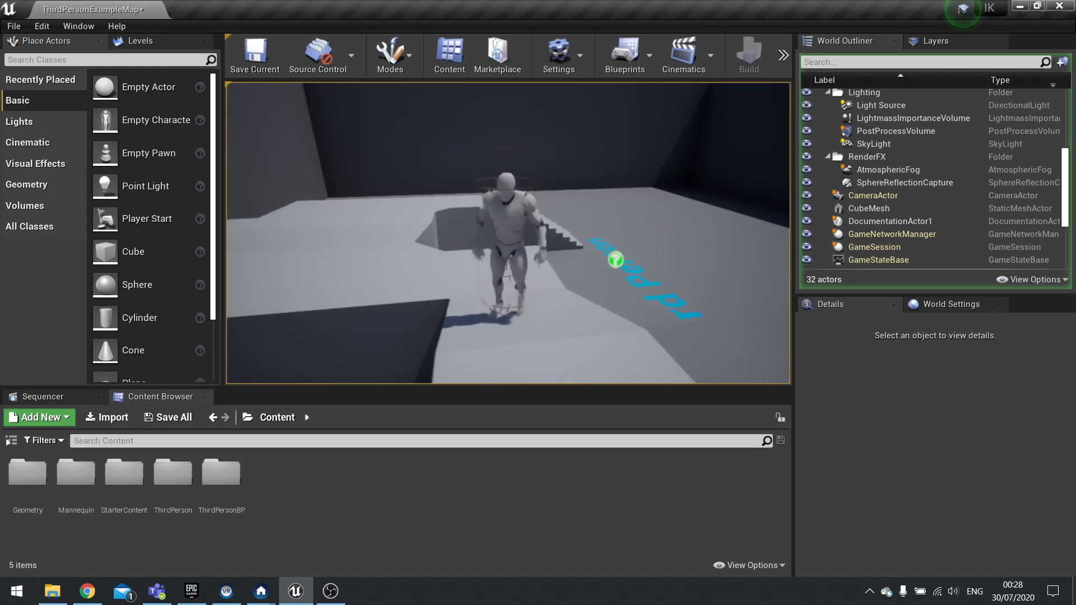
{"action": "key", "text": "w"}
{"action": "key", "text": "d"}
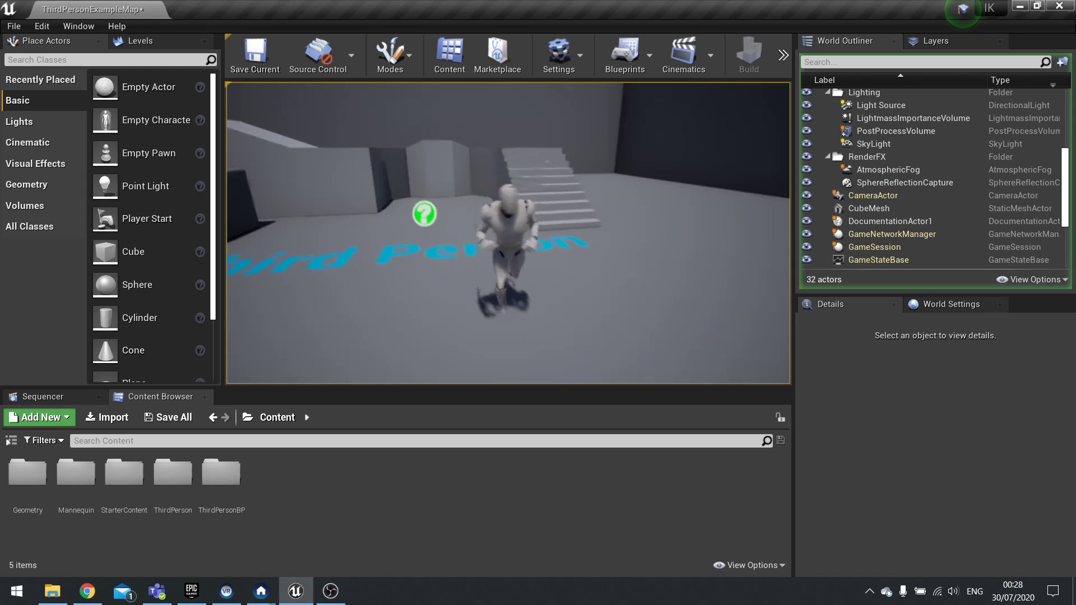
{"action": "key", "text": "Escape"}
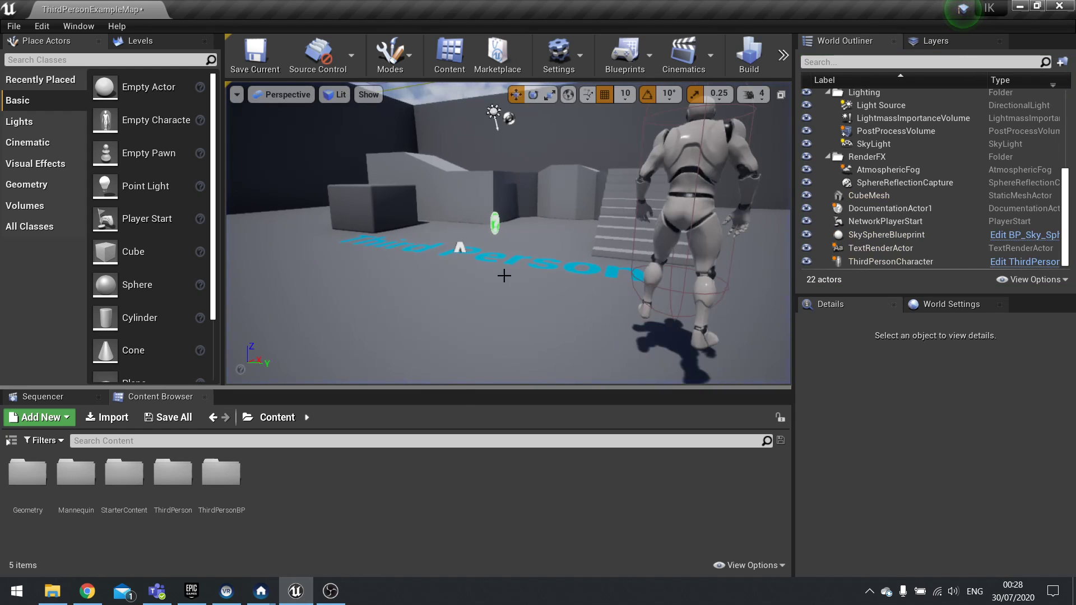
{"action": "key", "text": "s"}
{"action": "right_click_drag", "start_coordinate": [508, 232], "coordinate": [449, 255]}
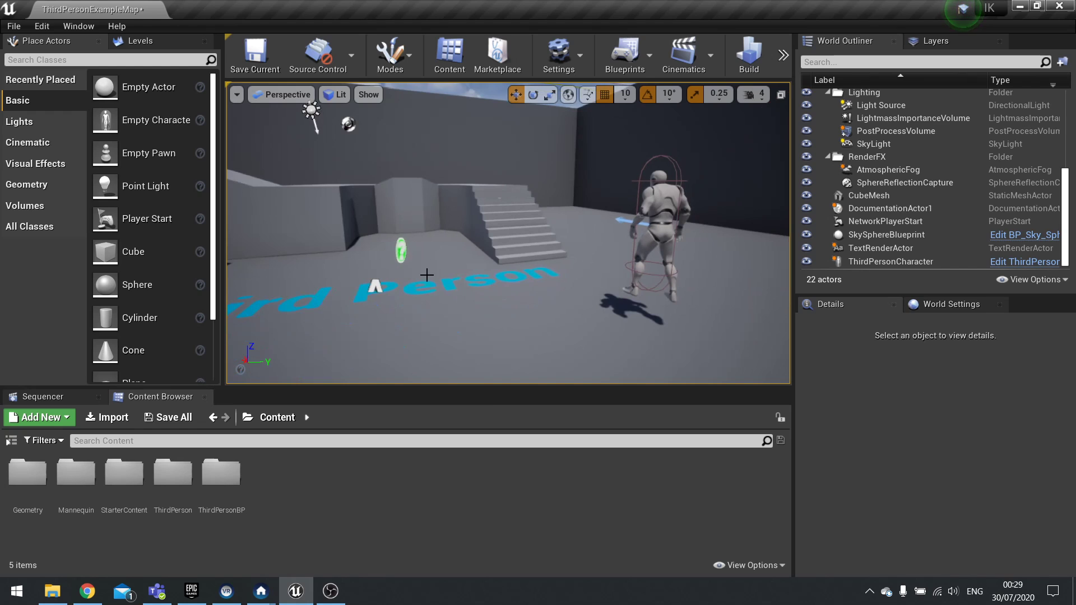
{"action": "key", "text": "d"}
{"action": "right_click_drag", "start_coordinate": [508, 233], "coordinate": [291, 307]}
{"action": "key", "text": "s"}
{"action": "key", "text": "w"}
{"action": "key", "text": "d"}
Step: Open the ThirdPersonCharacter blueprint from the Blueprints folder inside ThirdPersonBP
{"action": "double_click", "coordinate": [230, 487]}
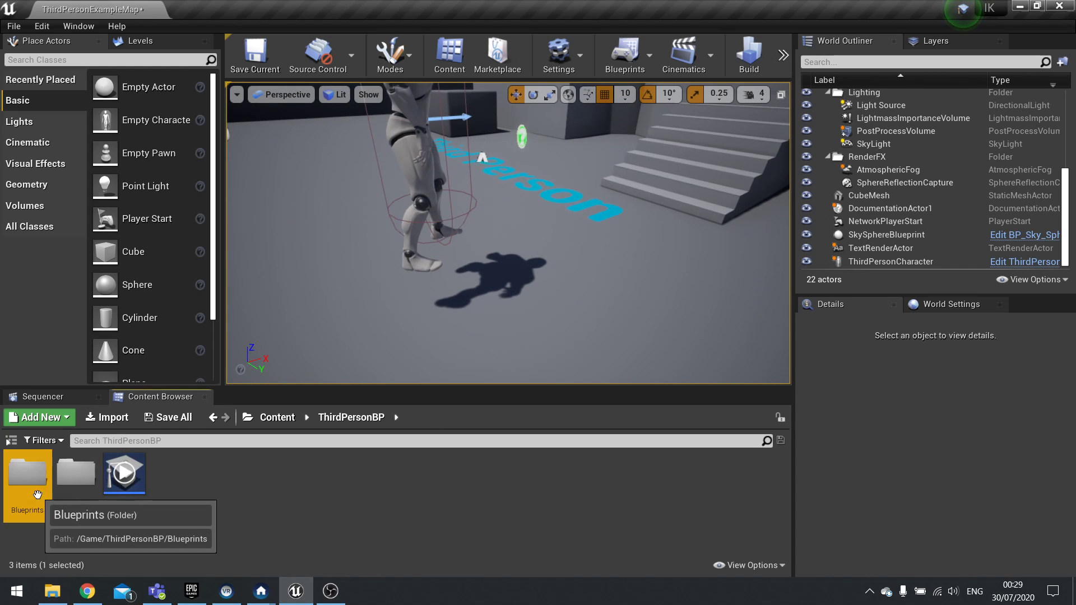
{"action": "double_click", "coordinate": [27, 475]}
{"action": "double_click", "coordinate": [27, 475]}
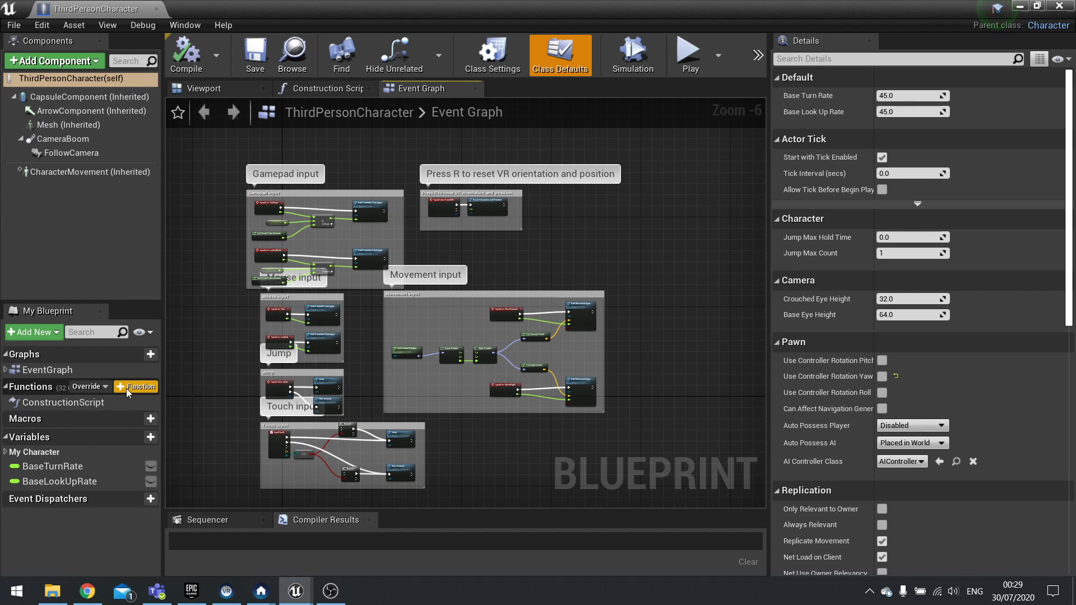
Step: Add a new function named IKFootTrace to the character blueprint
{"action": "left_click", "coordinate": [126, 389]}
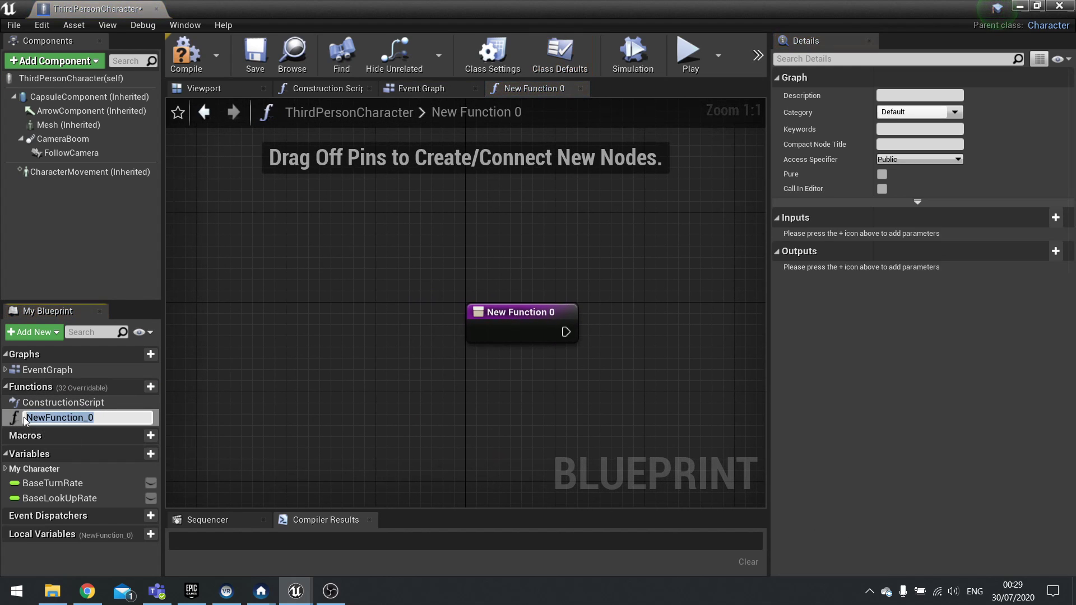
{"action": "key", "text": "BackSpace"}
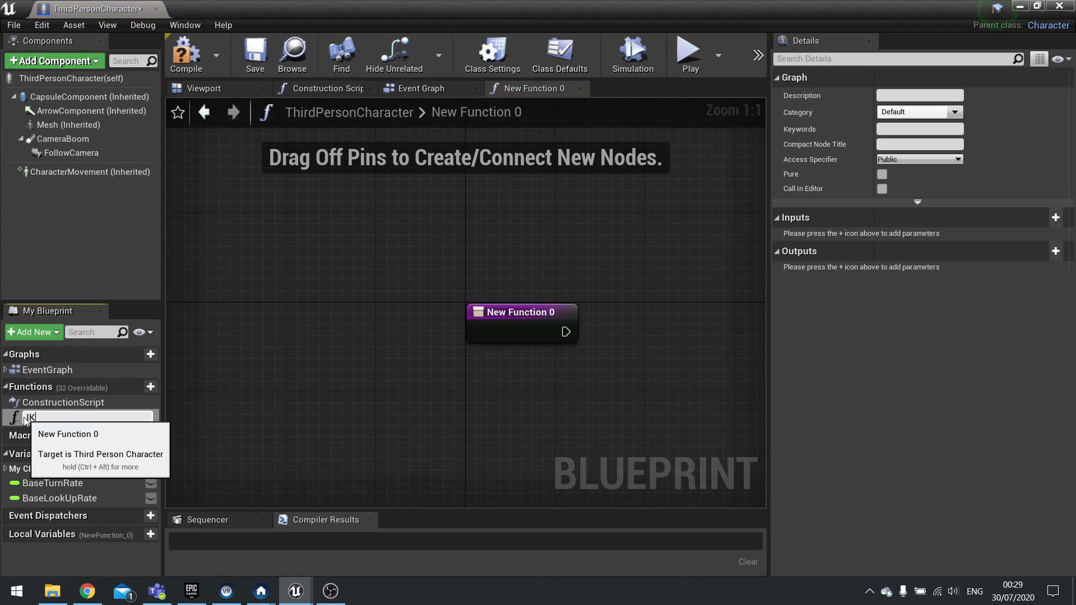
{"action": "type", "text": "IKFootTrace"}
{"action": "key", "text": "Return"}
{"action": "right_click_drag", "start_coordinate": [549, 484], "coordinate": [454, 415]}
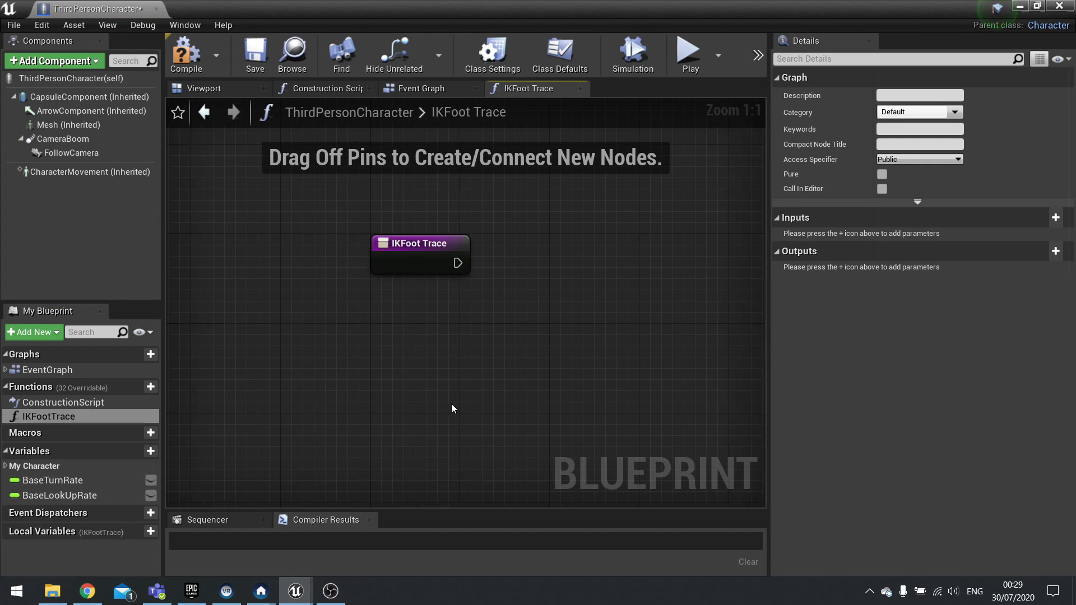
Step: Give the IKFootTrace function an input named SocketName of type Name and compile the blueprint
{"action": "left_click", "coordinate": [401, 272]}
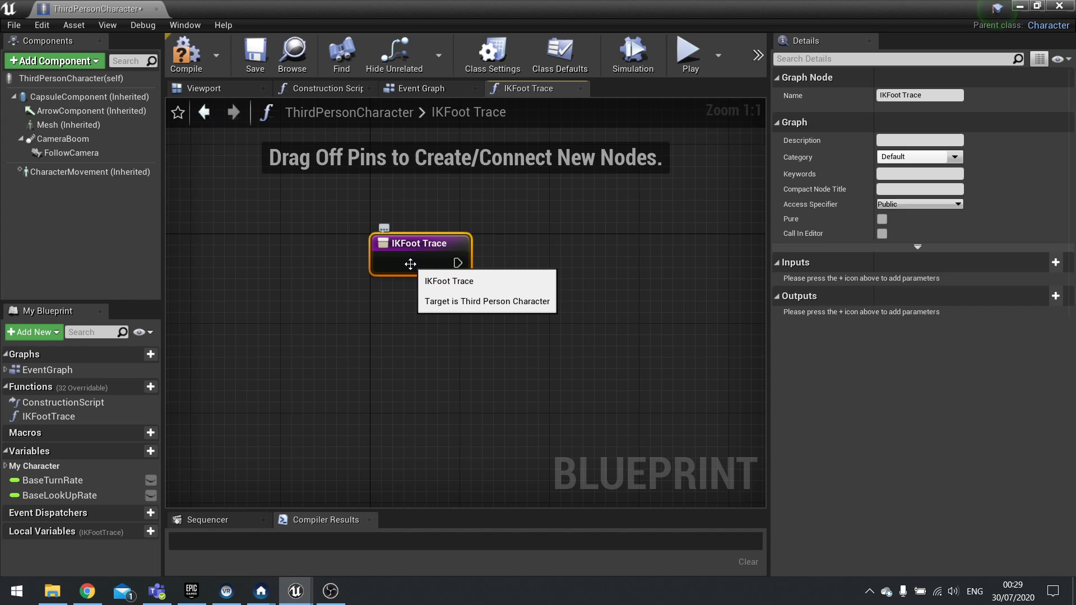
{"action": "left_click", "coordinate": [1055, 262]}
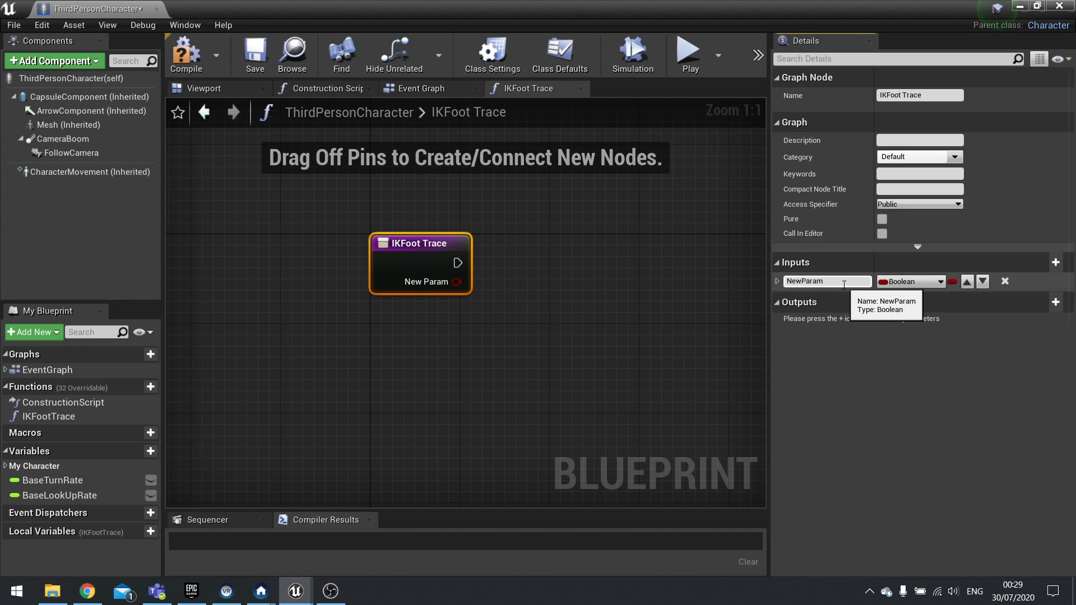
{"action": "type", "text": "Sockent"}
{"action": "key", "text": "BackSpace"}
{"action": "key", "text": "BackSpace"}
{"action": "type", "text": "tName"}
{"action": "key", "text": "Return"}
{"action": "left_click", "coordinate": [903, 282]}
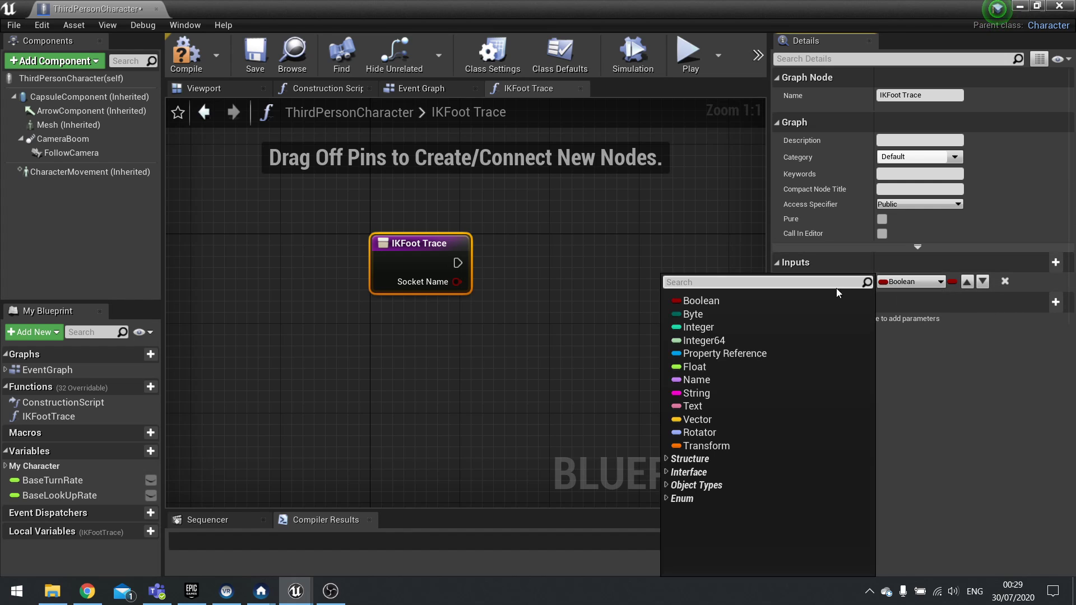
{"action": "left_click", "coordinate": [693, 388]}
{"action": "left_click", "coordinate": [188, 53]}
{"action": "right_click_drag", "start_coordinate": [545, 258], "coordinate": [494, 242]}
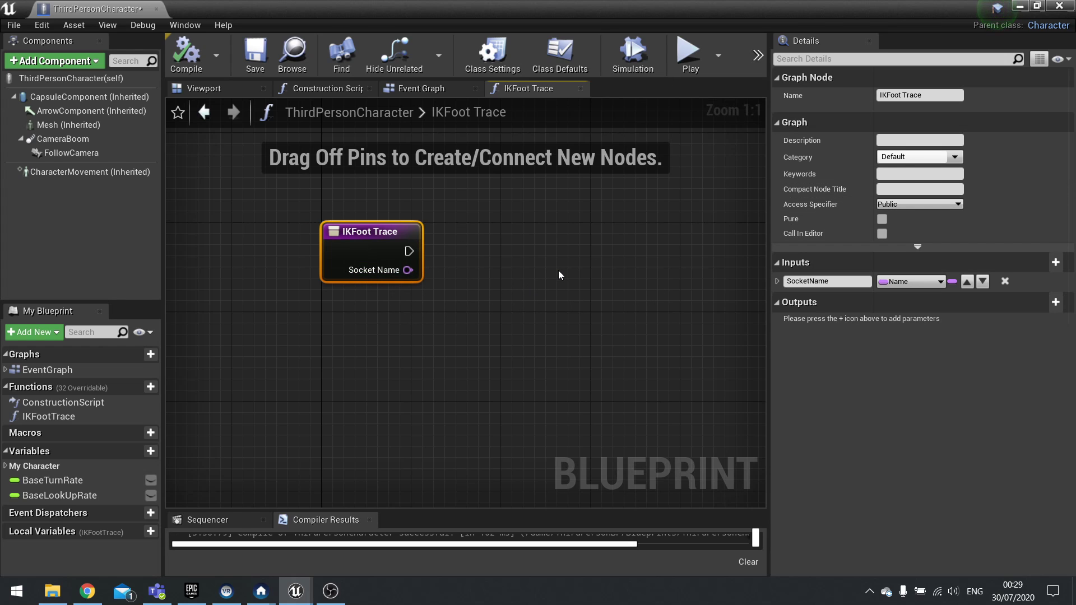
Step: Return to the level editor and open the UE4_Mannequin_Skeleton asset from Content/Mannequin/Character/Mesh
{"action": "left_click", "coordinate": [1021, 8]}
{"action": "left_click", "coordinate": [277, 418]}
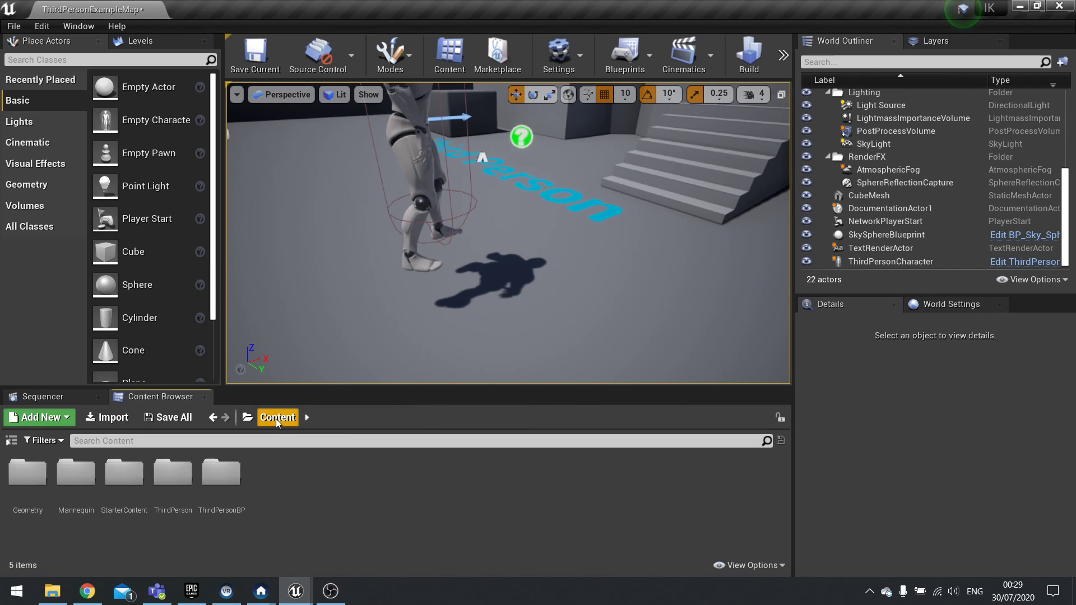
{"action": "double_click", "coordinate": [75, 481]}
{"action": "double_click", "coordinate": [76, 481]}
{"action": "double_click", "coordinate": [75, 476]}
{"action": "double_click", "coordinate": [130, 504]}
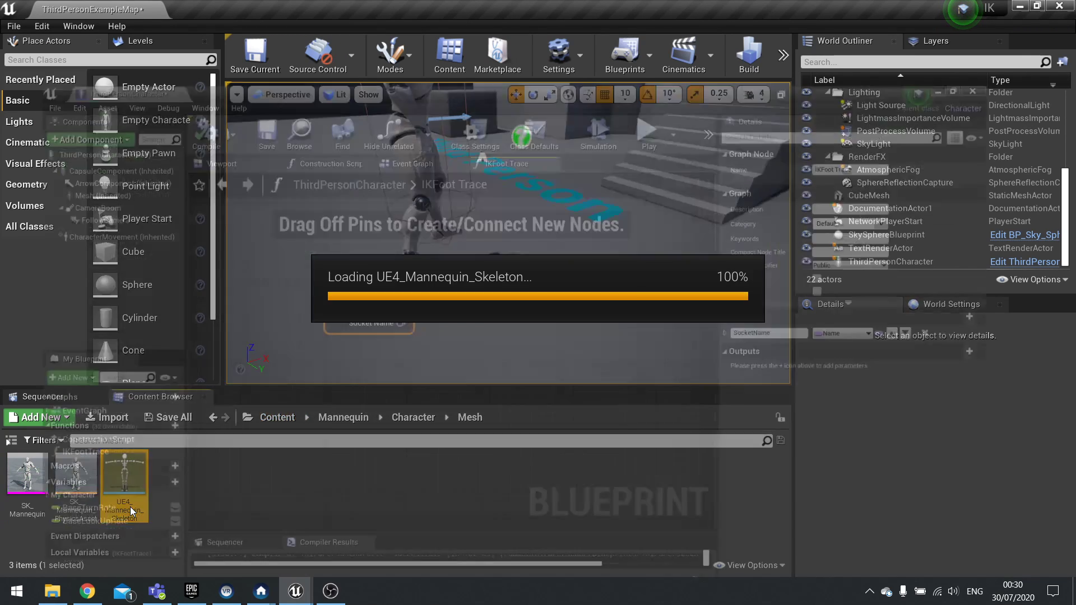
Step: Add a socket to the foot_l bone in the skeleton tree
{"action": "scroll", "coordinate": [138, 399], "scroll_direction": "down", "scroll_amount": 8}
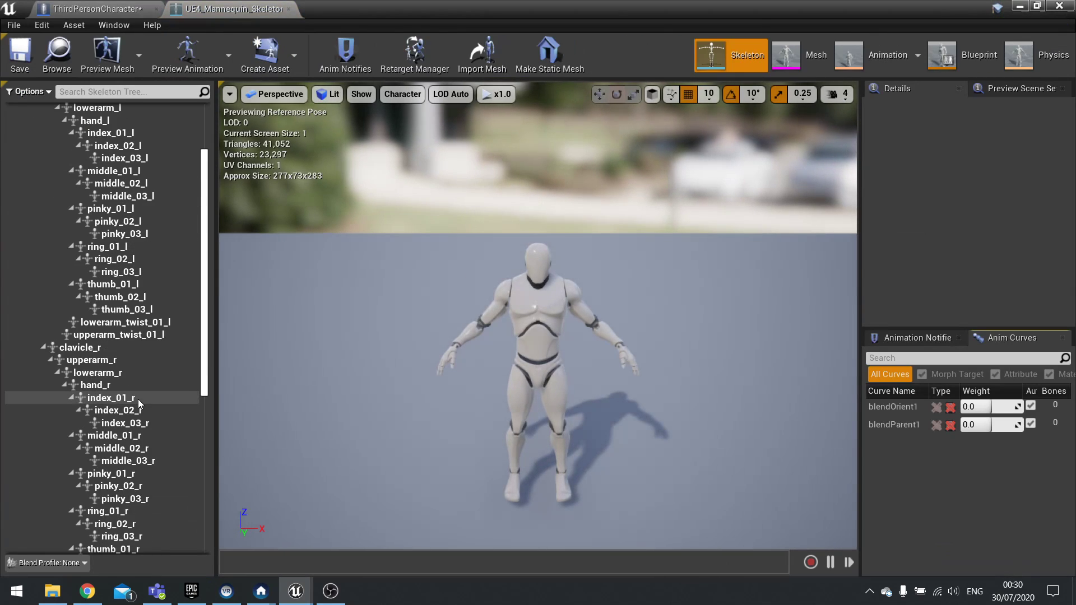
{"action": "scroll", "coordinate": [138, 399], "scroll_direction": "down", "scroll_amount": 2}
{"action": "left_click", "coordinate": [83, 361]}
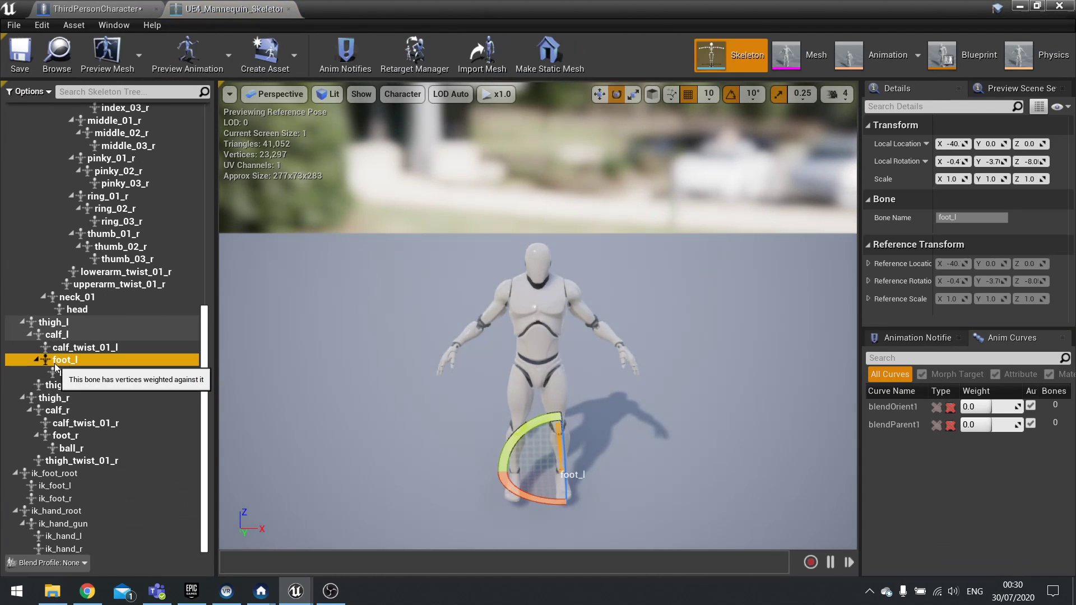
{"action": "right_click", "coordinate": [69, 361]}
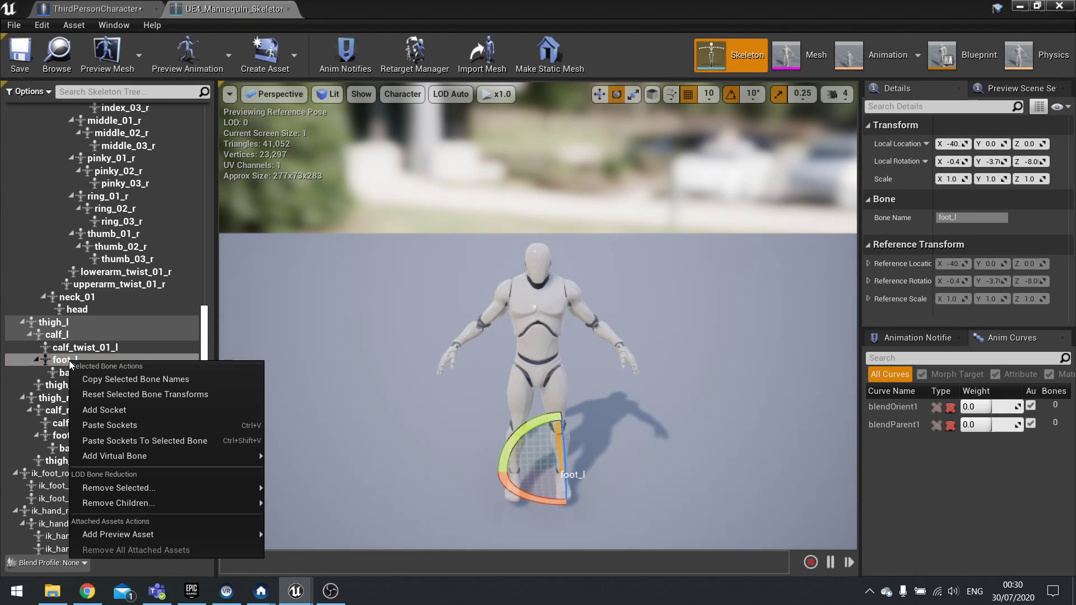
{"action": "left_click", "coordinate": [110, 410]}
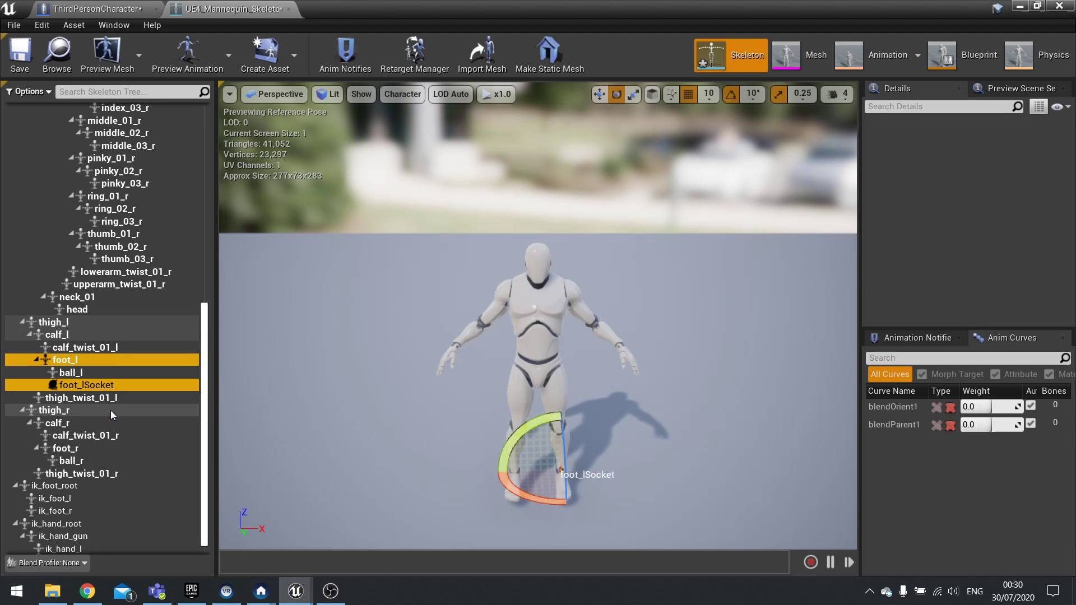
Step: Add a socket to the foot_r bone in the skeleton tree
{"action": "left_click", "coordinate": [75, 473]}
{"action": "left_click", "coordinate": [73, 454]}
{"action": "right_click", "coordinate": [73, 454]}
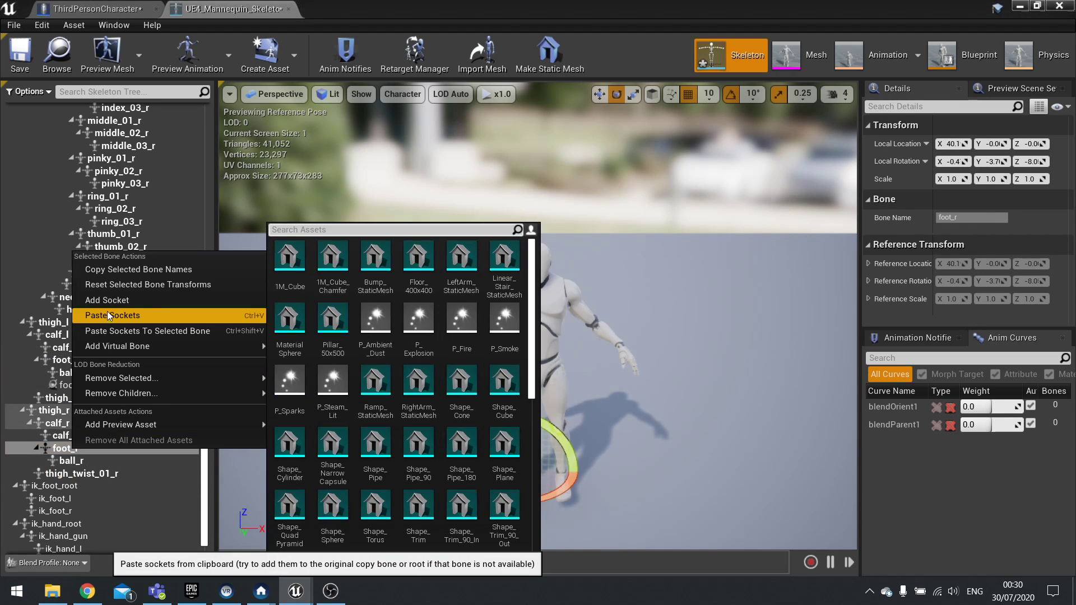
{"action": "left_click", "coordinate": [109, 306]}
{"action": "left_click", "coordinate": [125, 451]}
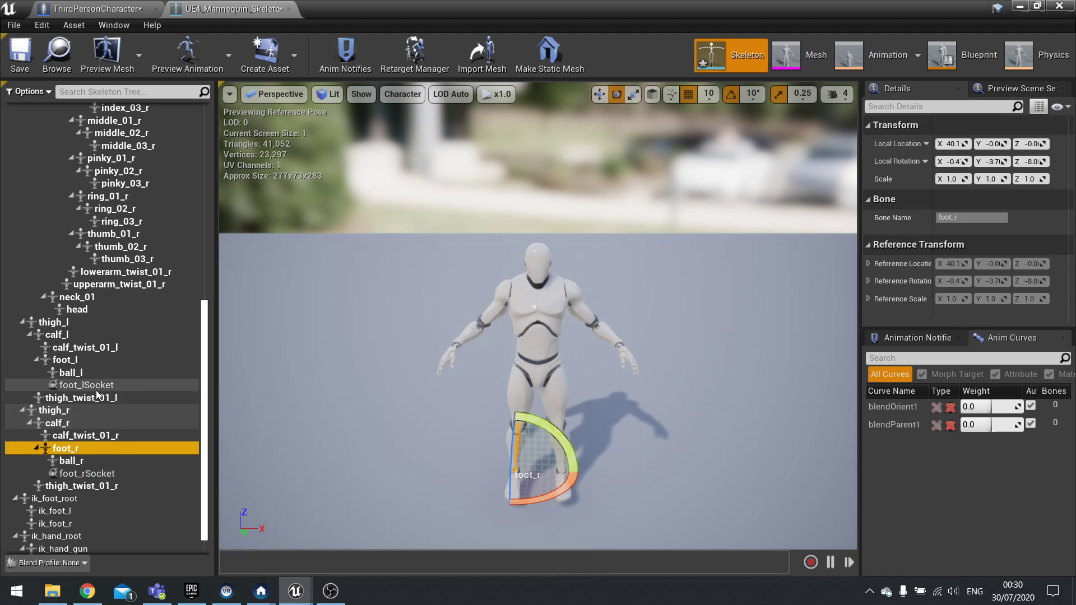
Step: Check the placement of foot_lSocket and foot_rSocket on the mannequin with the move gizmo, and close the skeleton editor
{"action": "left_click", "coordinate": [96, 386]}
{"action": "left_click", "coordinate": [100, 474]}
{"action": "left_click_drag", "start_coordinate": [510, 456], "coordinate": [527, 269], "text": "alt"}
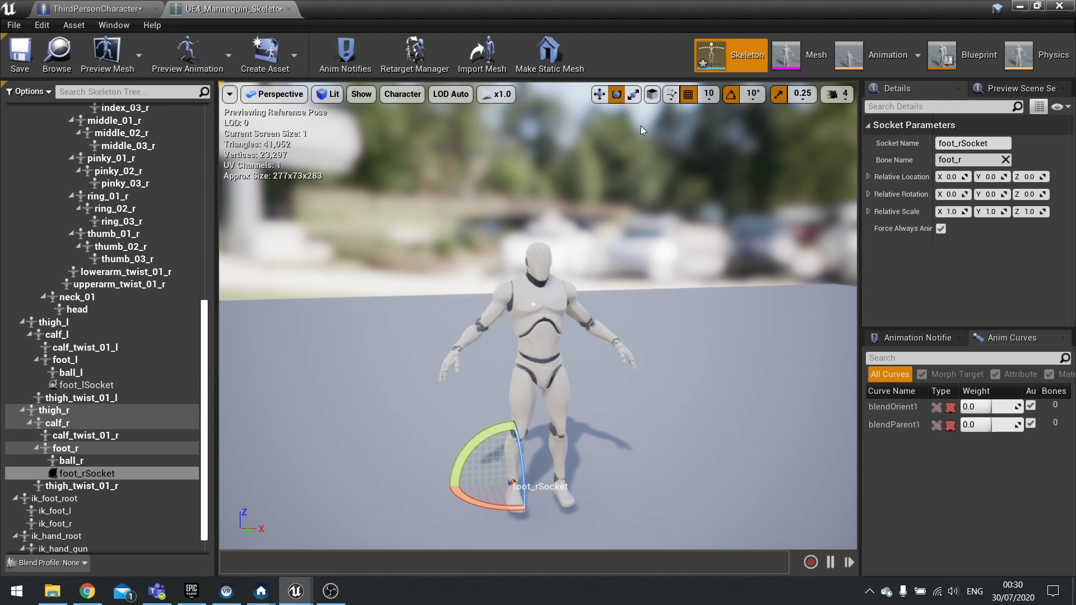
{"action": "left_click", "coordinate": [599, 94]}
{"action": "left_click_drag", "start_coordinate": [415, 400], "coordinate": [518, 449], "text": "alt"}
{"action": "scroll", "coordinate": [514, 454], "scroll_direction": "down", "scroll_amount": 3}
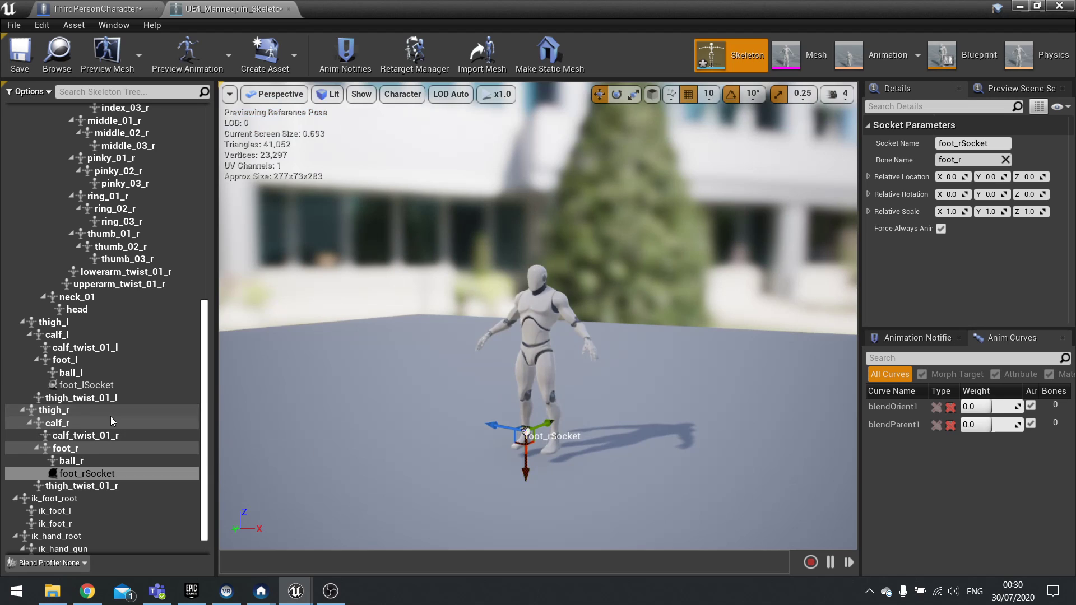
{"action": "left_click", "coordinate": [84, 385]}
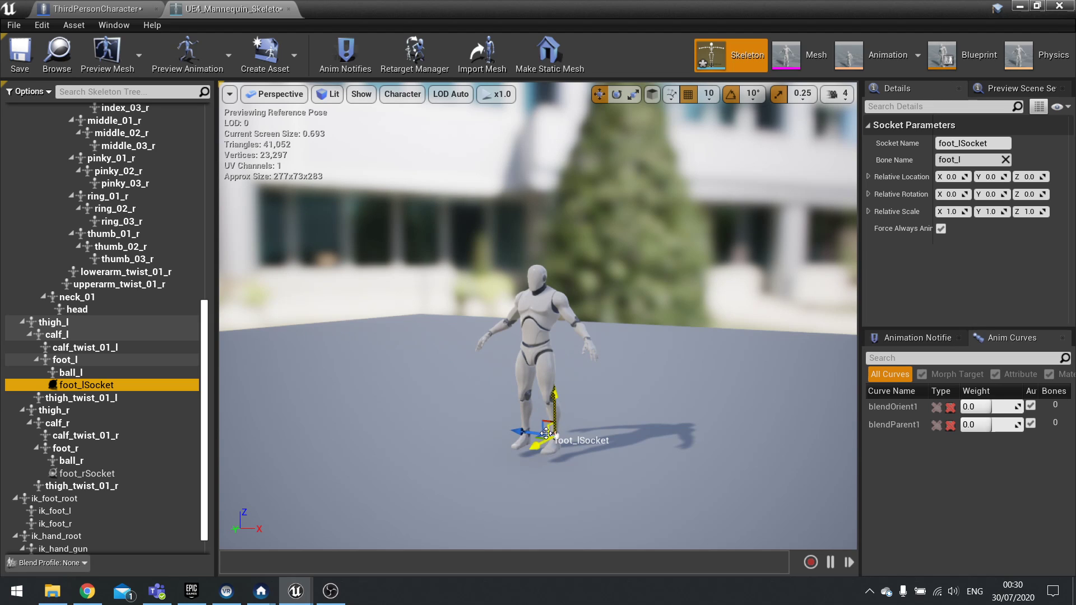
{"action": "left_click", "coordinate": [87, 473]}
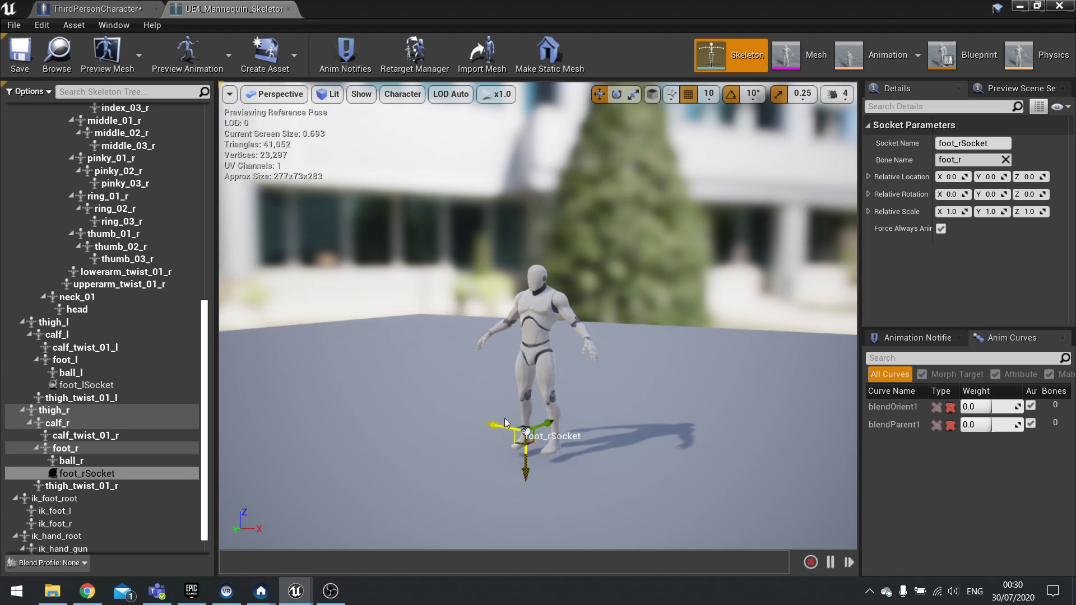
{"action": "left_click", "coordinate": [288, 9]}
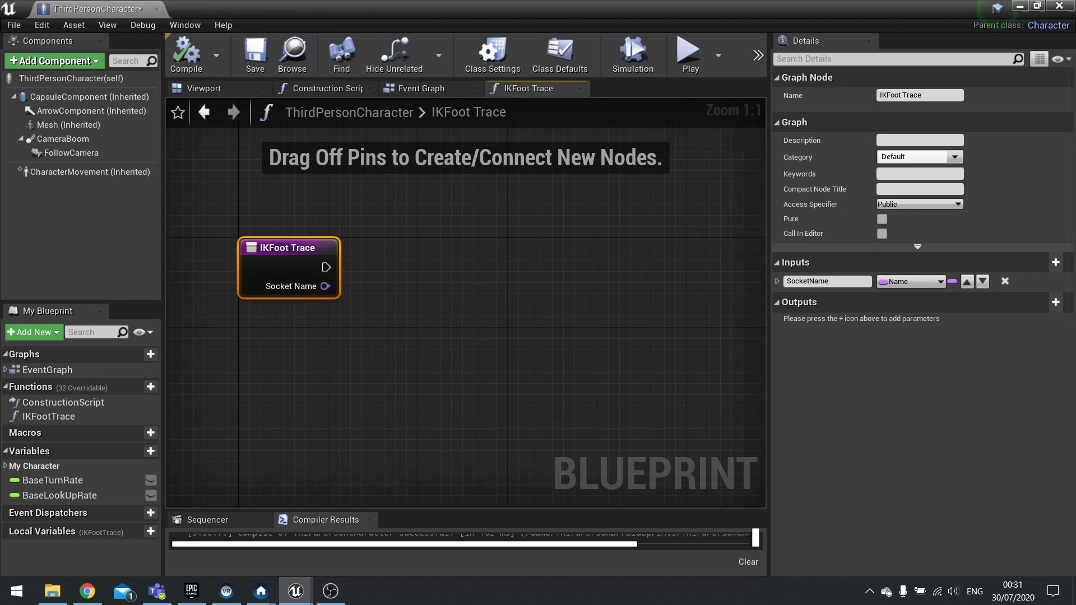